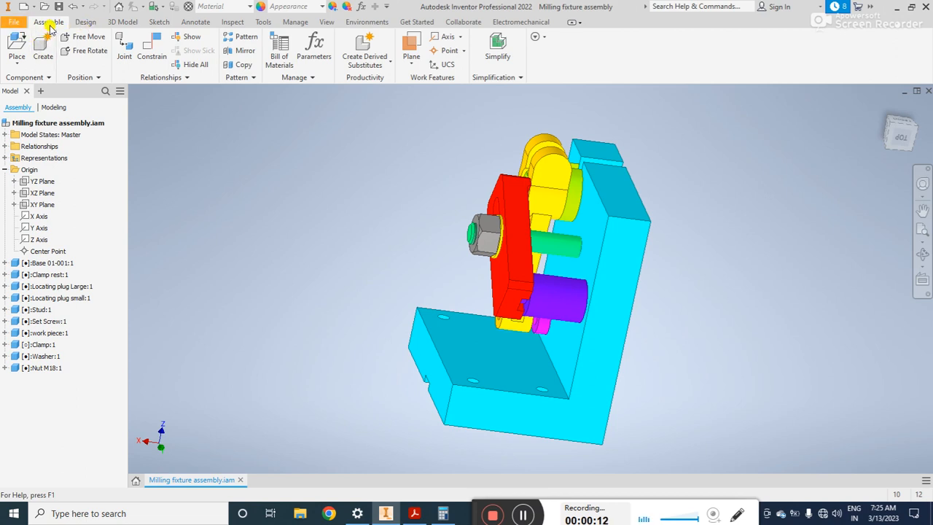
Measure the distance between the base's vertical inner face and the facing underside of the red clamp
shift+middle_drag(379, 184, 790, 161)
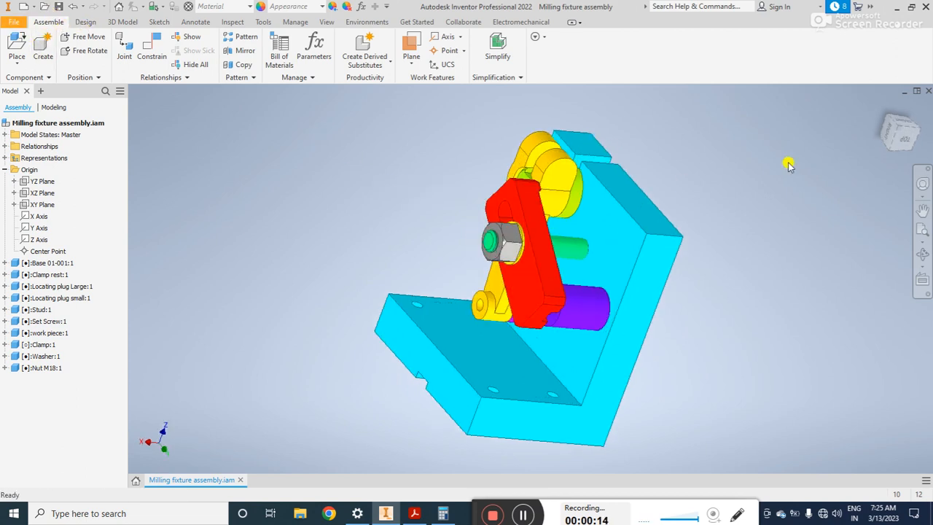
click(876, 107)
shift+middle_drag(617, 227, 426, 239)
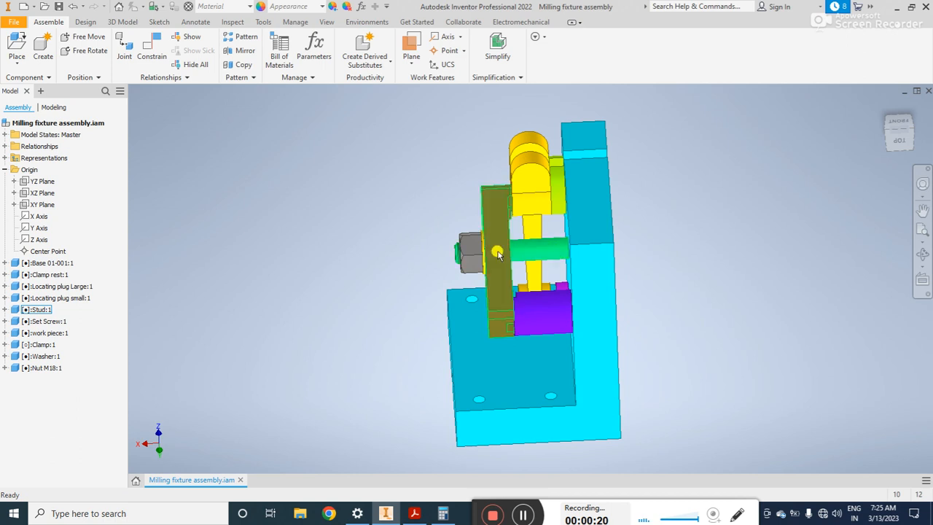
click(569, 249)
scroll(569, 250, up, 4)
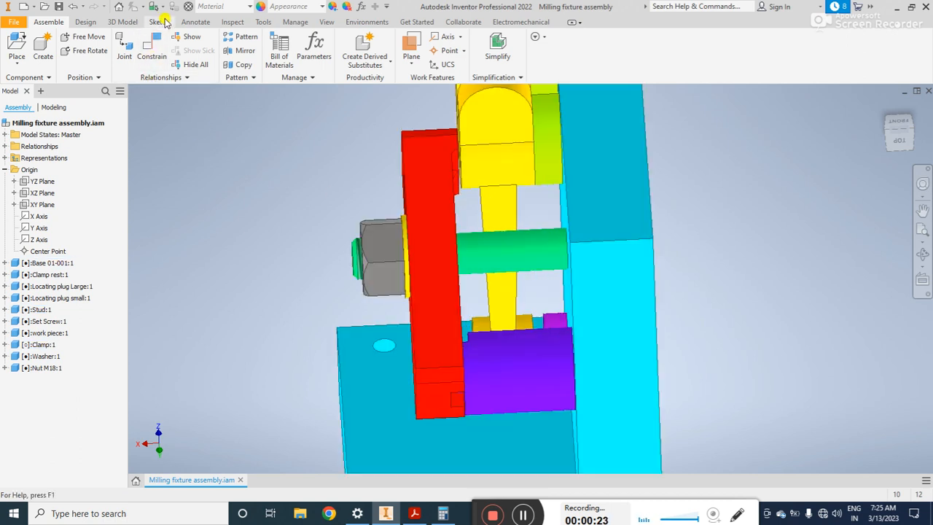
click(233, 22)
shift+middle_drag(501, 246, 546, 251)
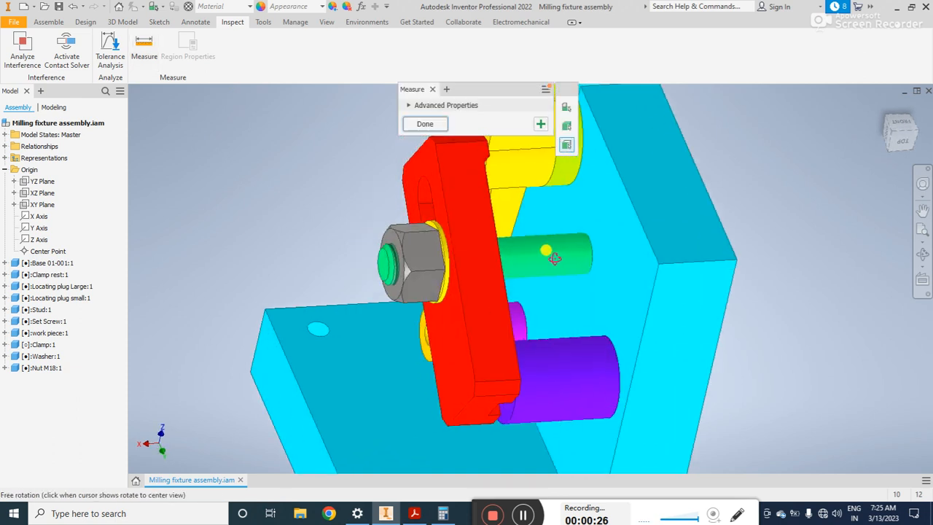
click(609, 289)
shift+middle_drag(609, 290, 467, 295)
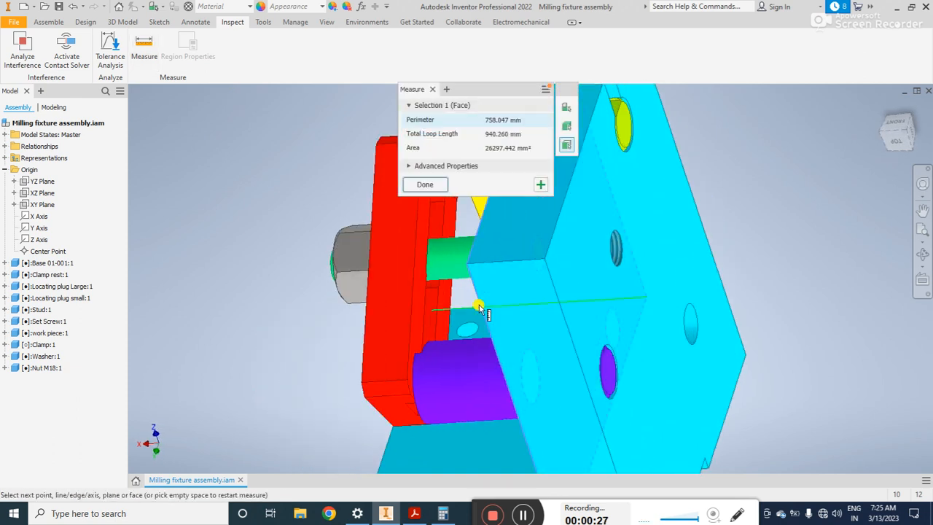
click(420, 300)
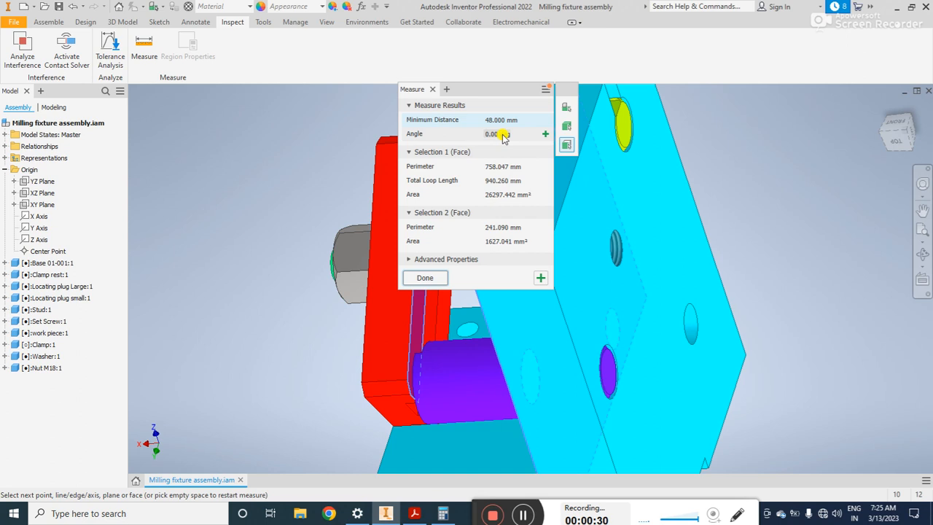
click(432, 90)
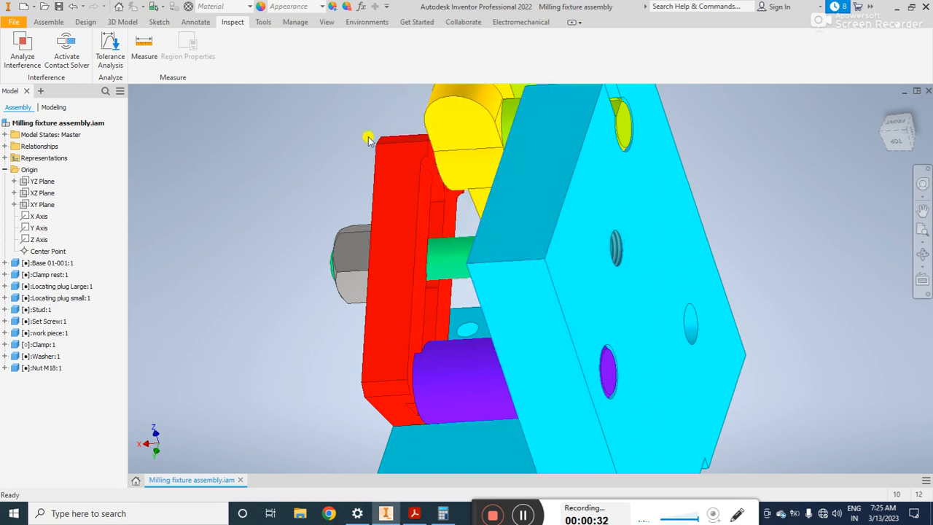
shift+middle_drag(467, 242, 569, 244)
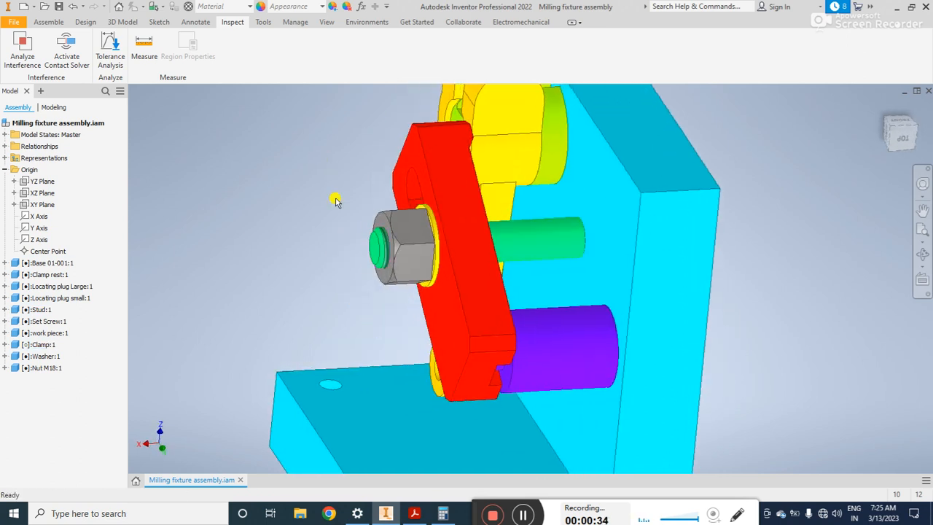
mouse_move(445, 219)
shift+middle_down()
mouse_move(452, 208)
mouse_move(433, 209)
mouse_move(437, 225)
shift+middle_up()
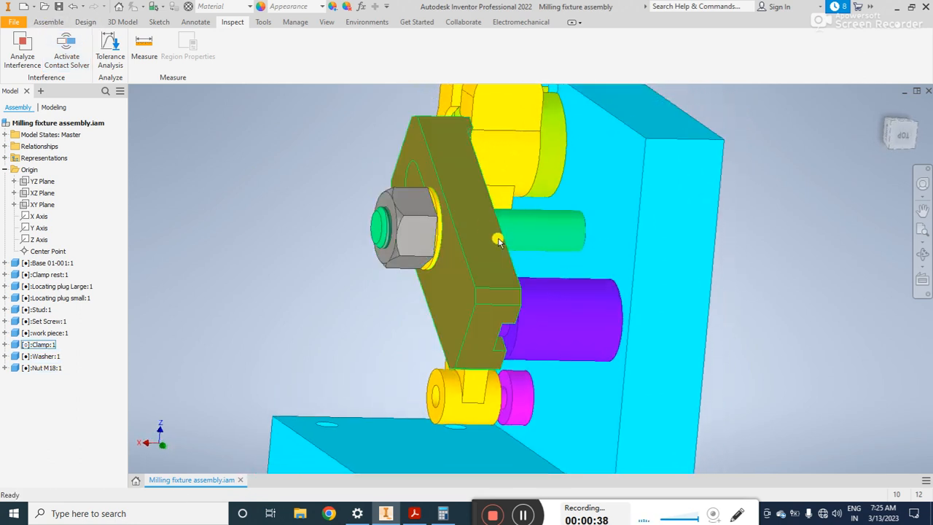
shift+middle_drag(498, 237, 504, 250)
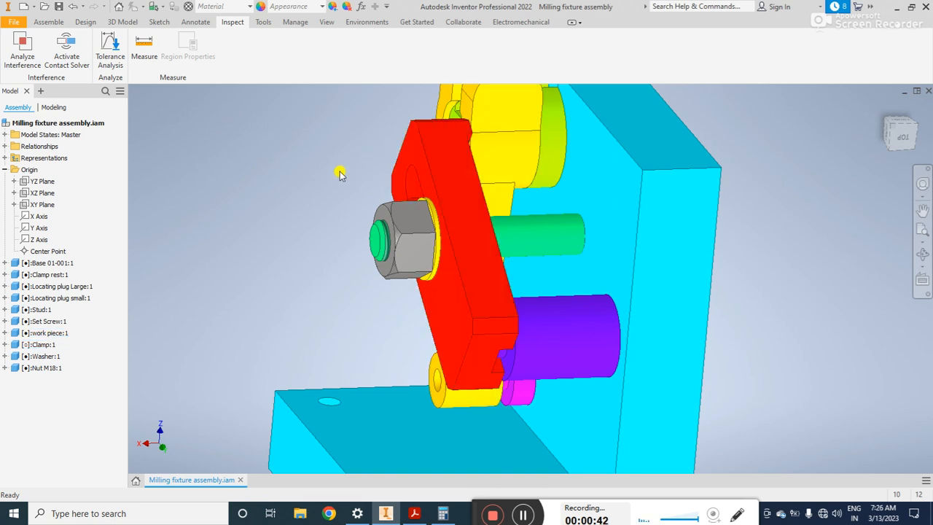
Open the Spring part from the Milling fixture folder on the desktop
click(295, 23)
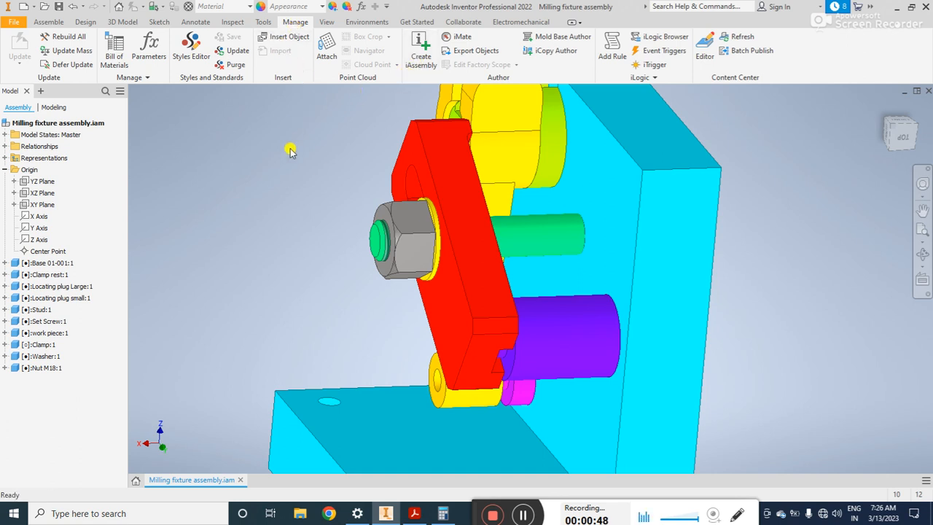
click(42, 7)
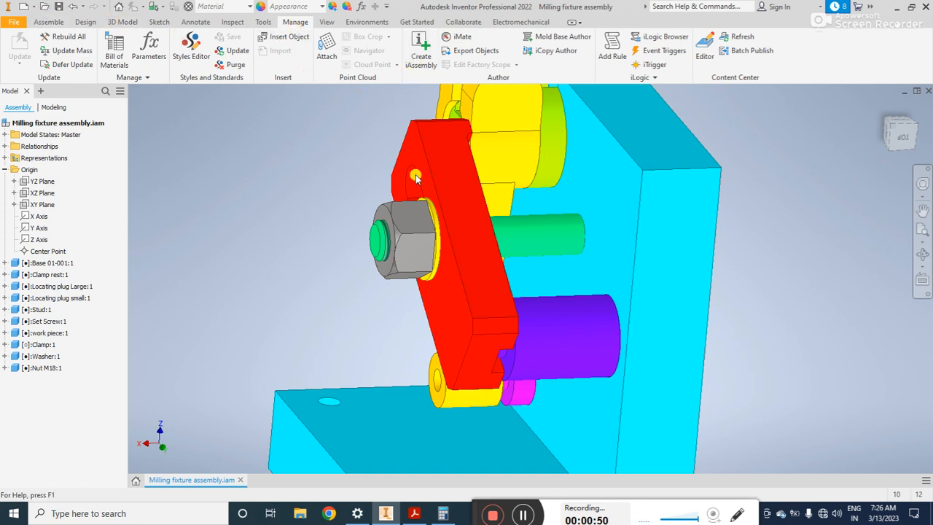
click(461, 188)
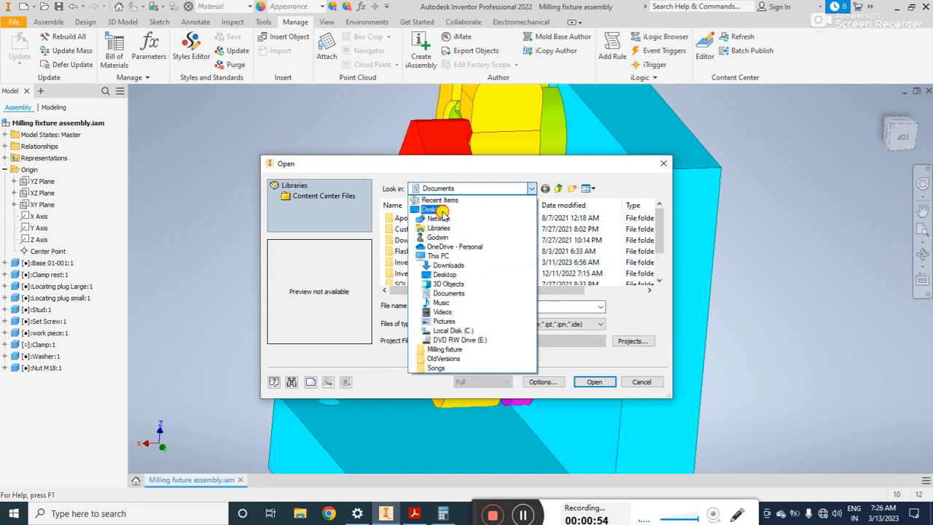
click(433, 209)
double_click(540, 271)
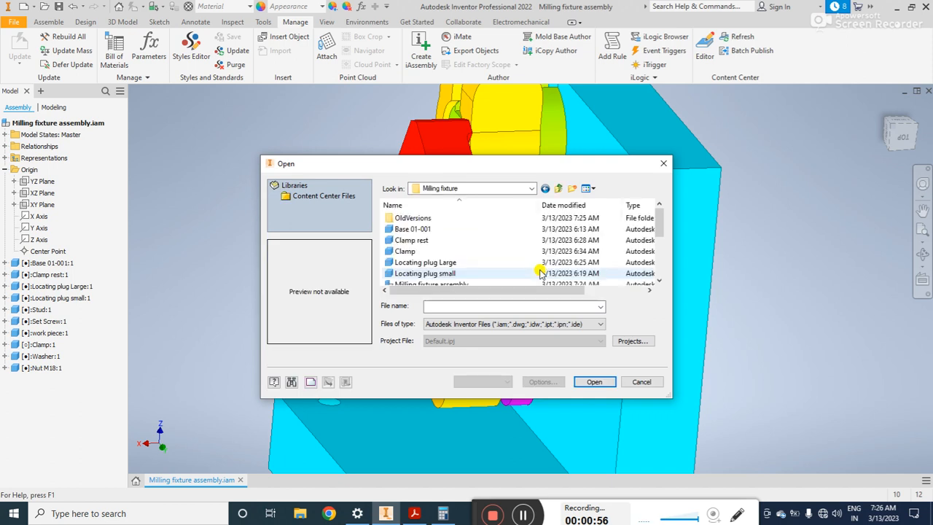
scroll(537, 255, down, 3)
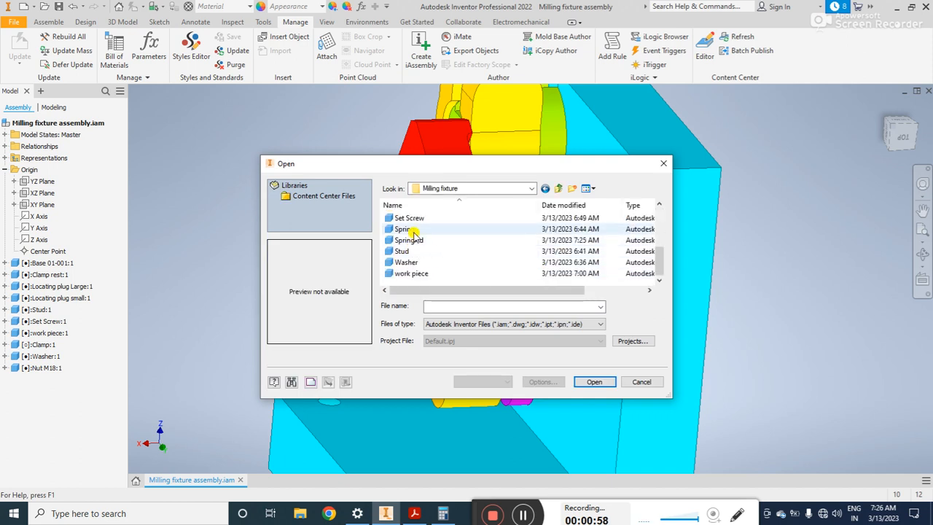
click(404, 229)
click(594, 381)
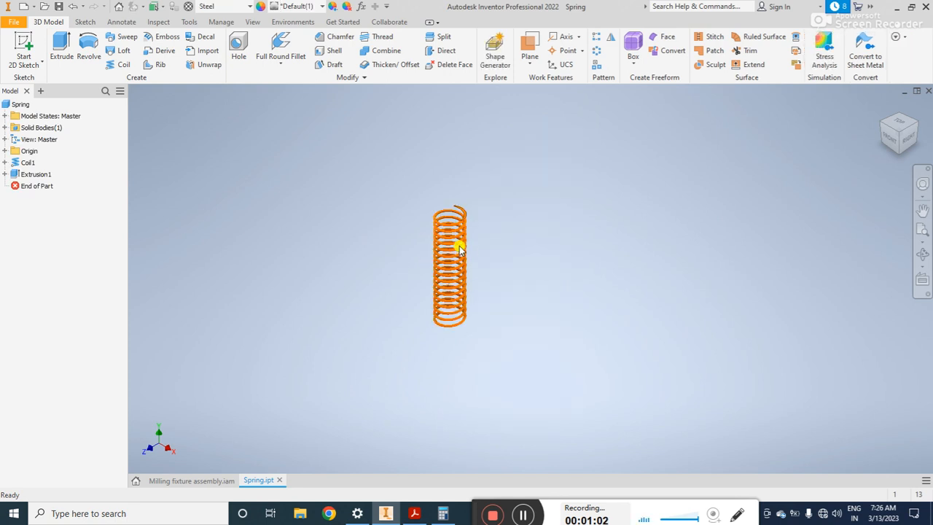
Start creating an iPart from the spring and enlarge the iPart Author dialog beside the model
scroll(459, 249, down, 3)
shift+middle_drag(487, 264, 423, 246)
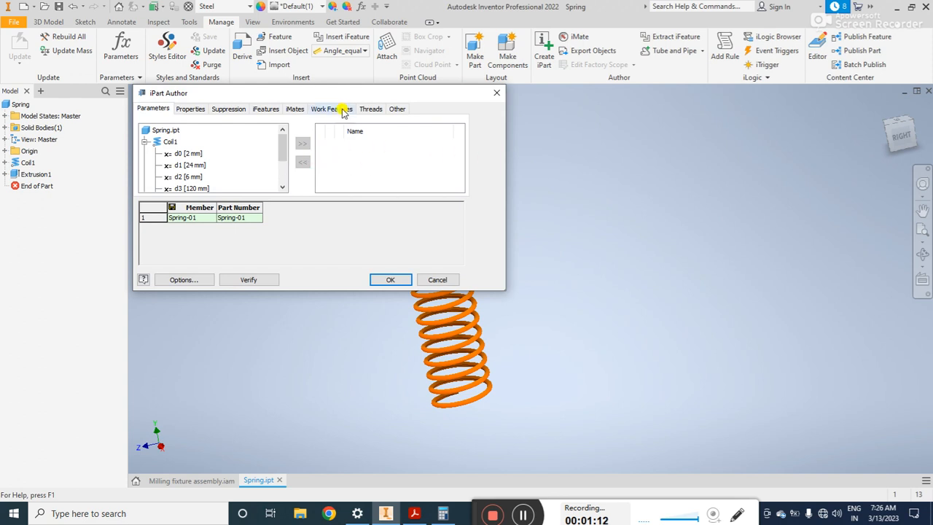
drag(333, 94, 268, 49)
scroll(619, 270, down, 3)
scroll(559, 274, up, 5)
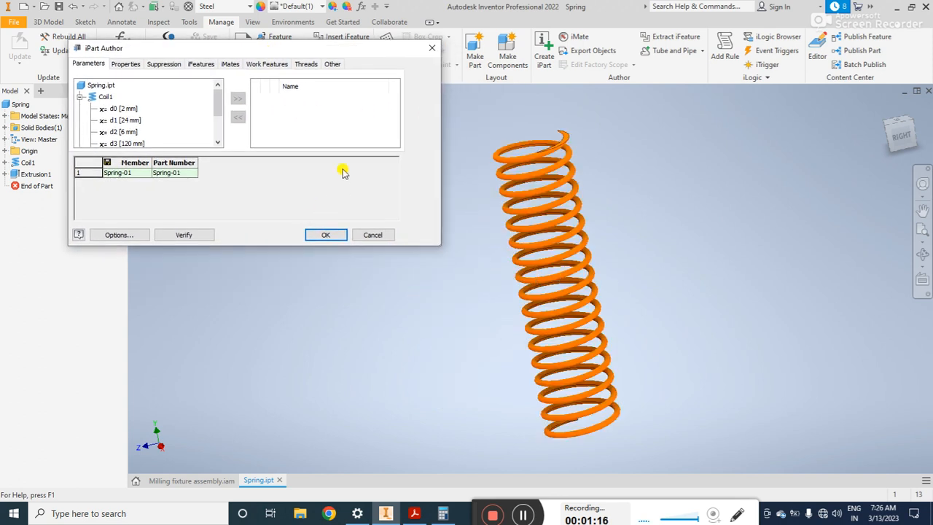
drag(257, 246, 259, 294)
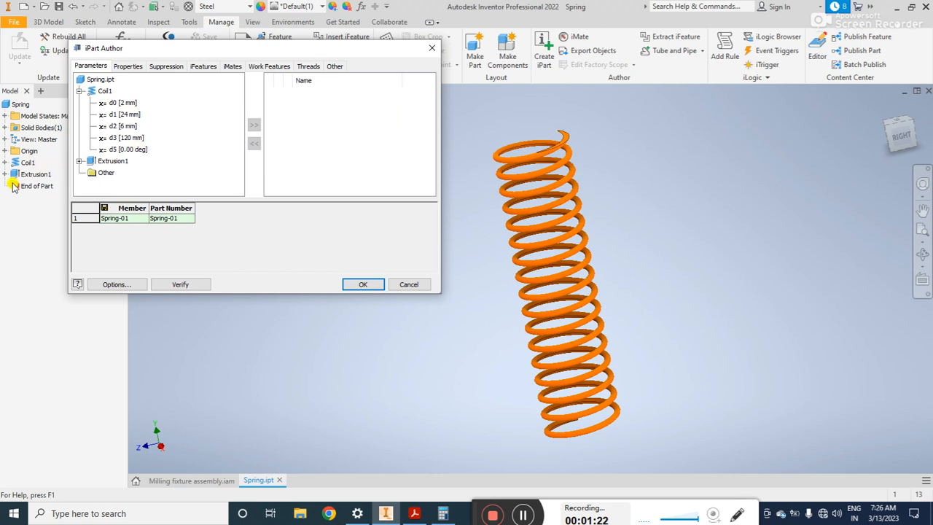
Add the Coil1 parameters d2 and d3 and the Extrusion1 parameter d10 to the iPart table
click(78, 160)
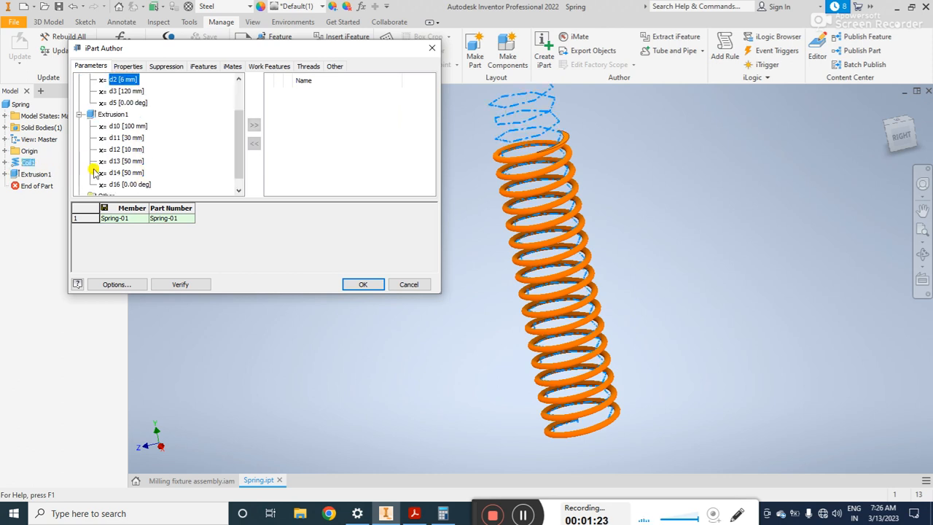
click(79, 115)
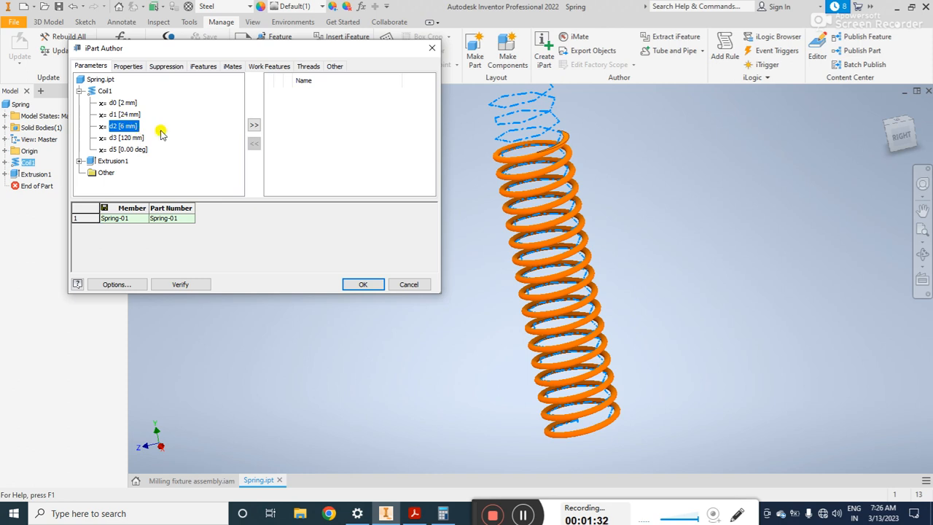
click(257, 127)
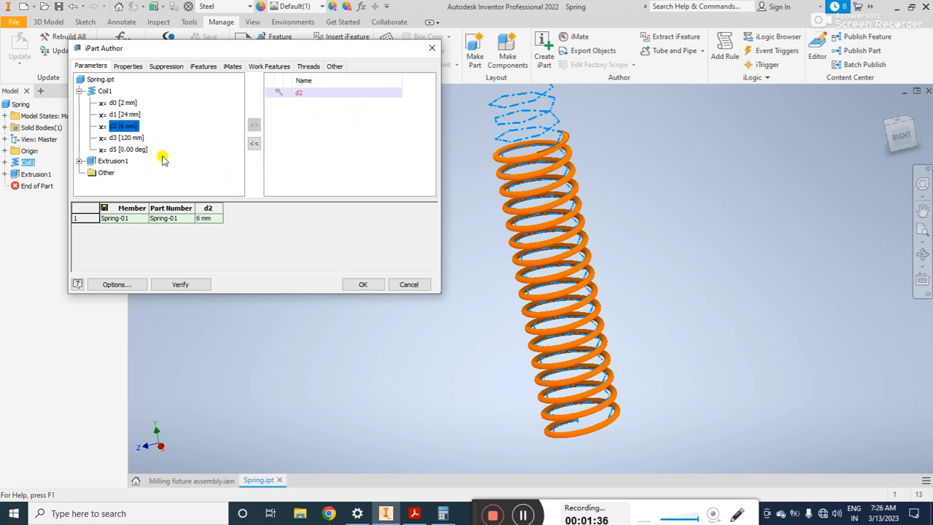
click(120, 138)
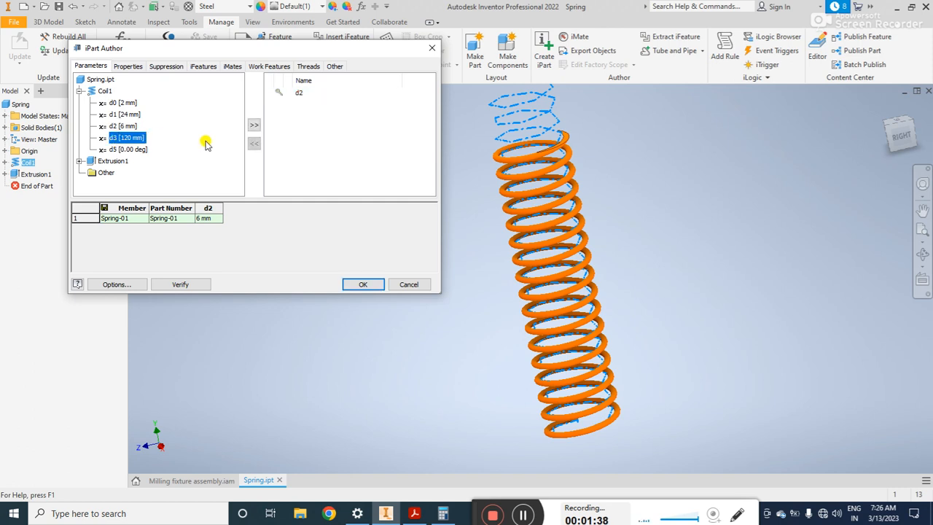
click(255, 128)
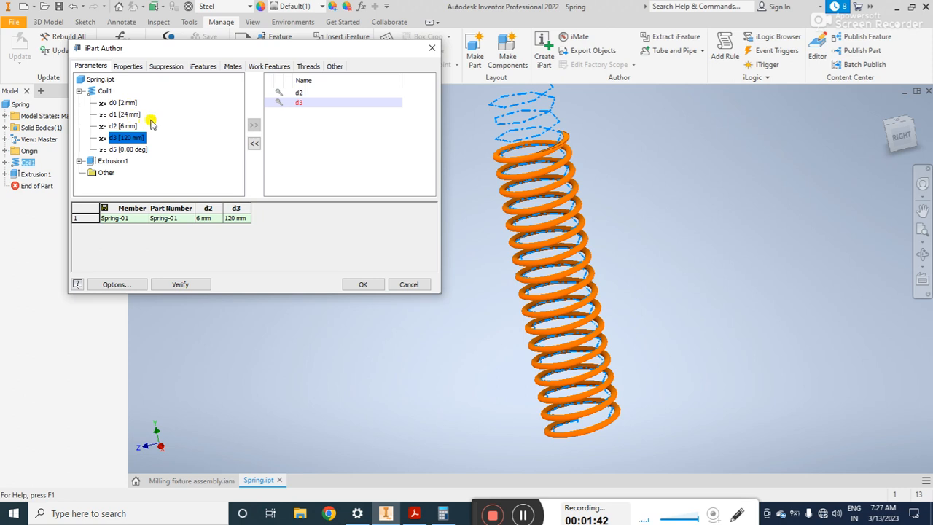
click(79, 161)
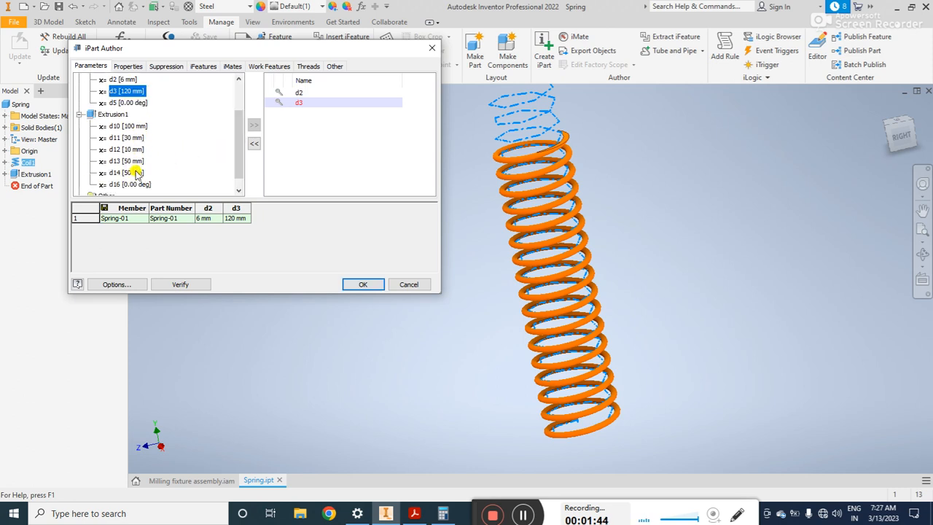
click(133, 127)
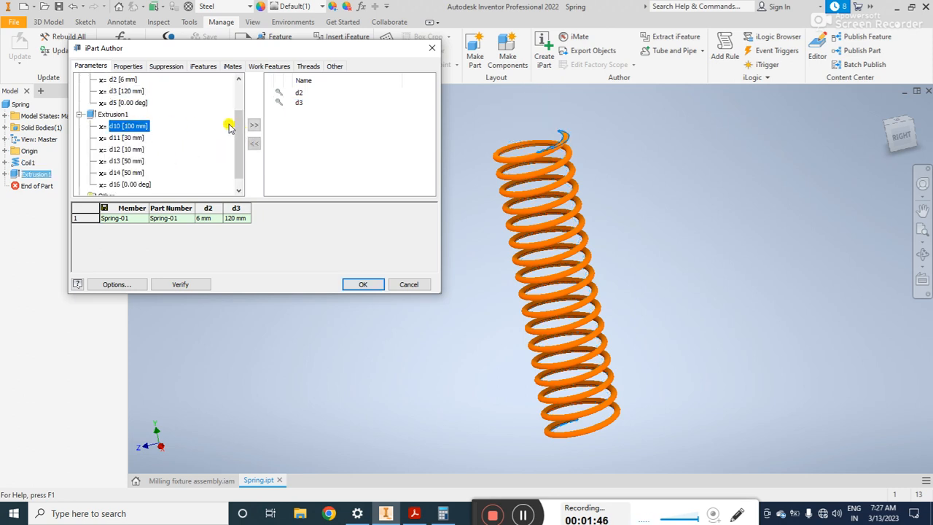
click(253, 125)
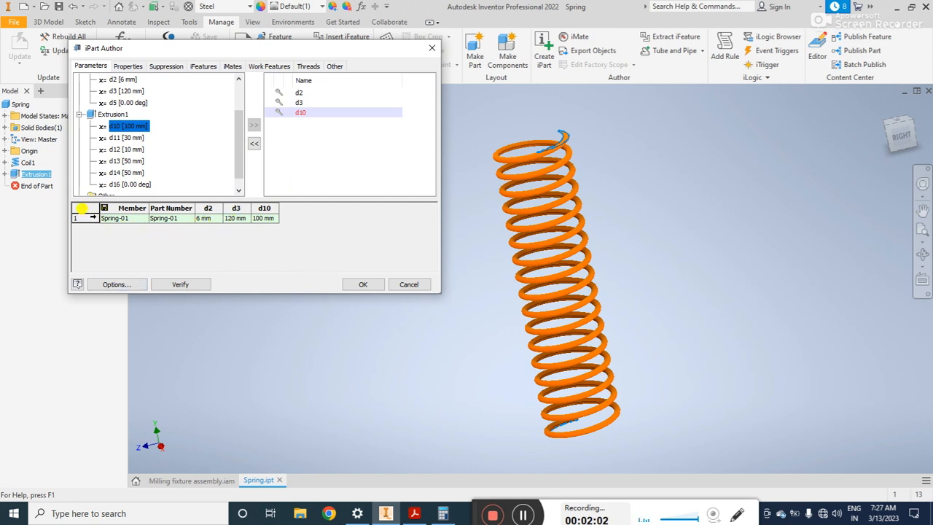
Insert a second member row with d2 2.819 mm, d3 68 mm and d10 48 mm, and create the iPart
right_click(83, 223)
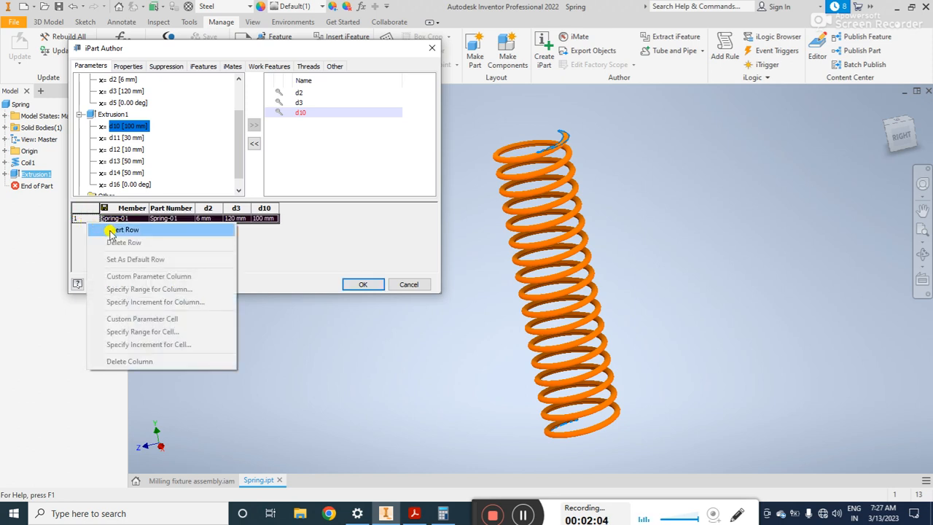
click(114, 230)
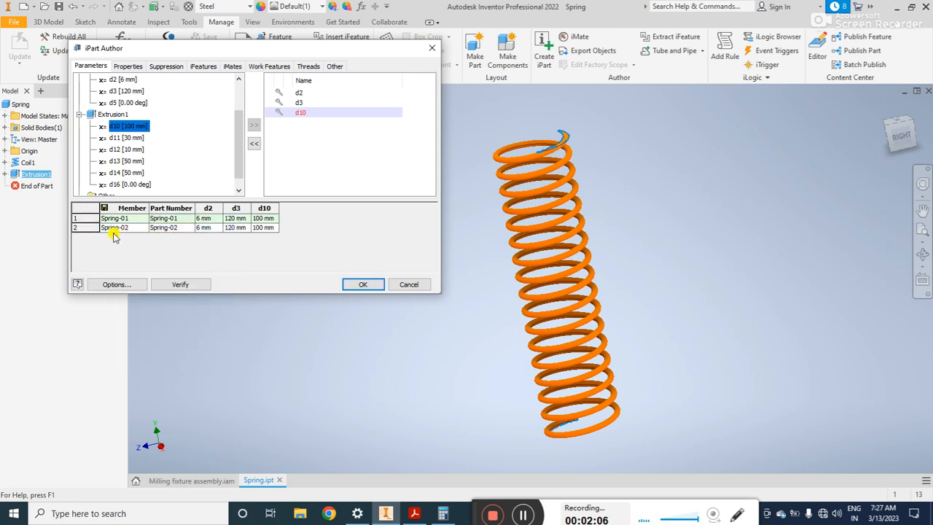
click(202, 229)
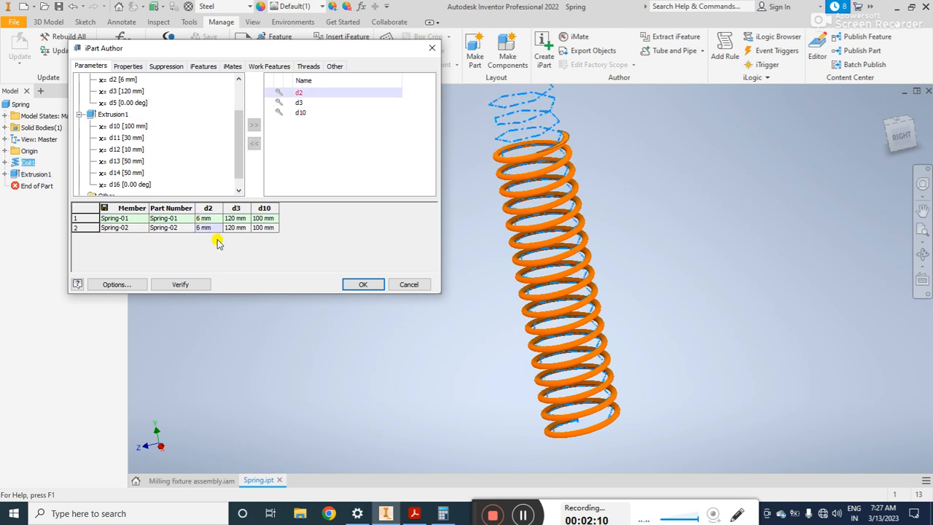
click(443, 514)
click(445, 515)
click(232, 228)
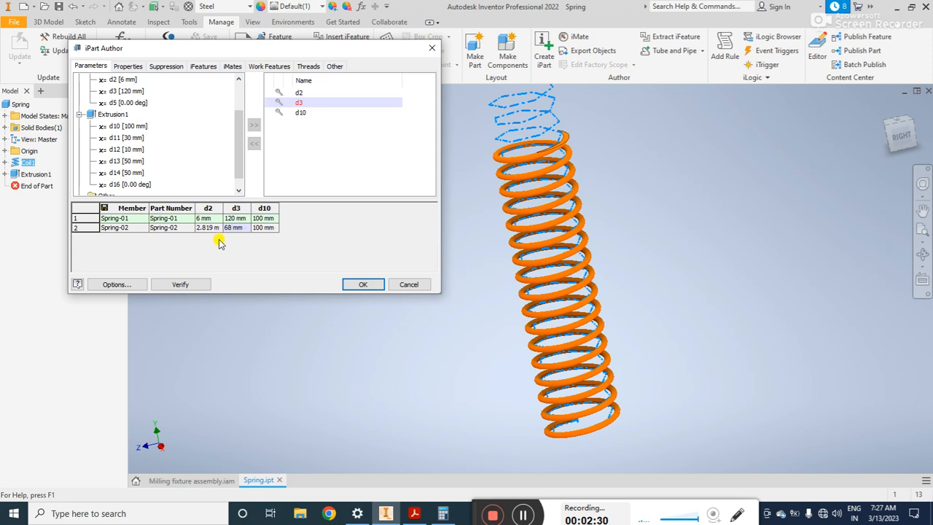
click(259, 228)
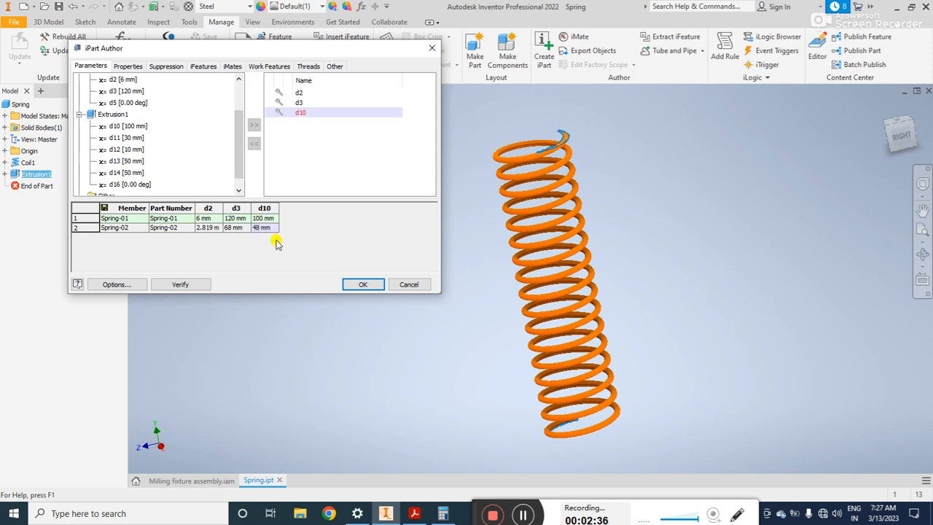
click(359, 285)
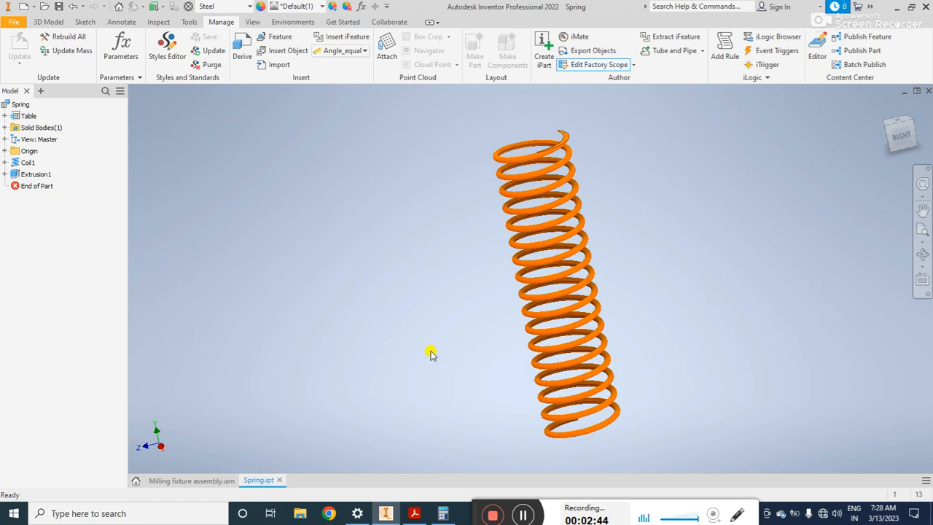
Make Spring-02 the active member in the spring's iPart table
click(5, 115)
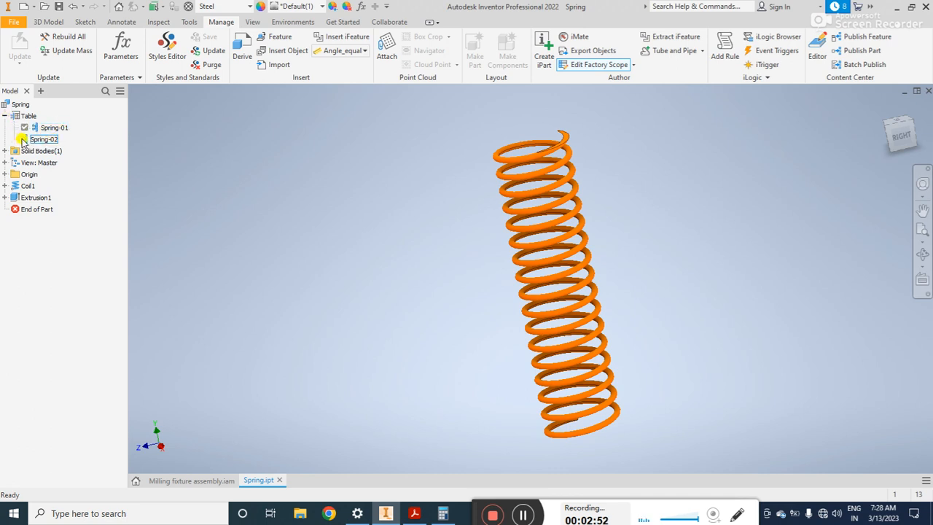
double_click(40, 139)
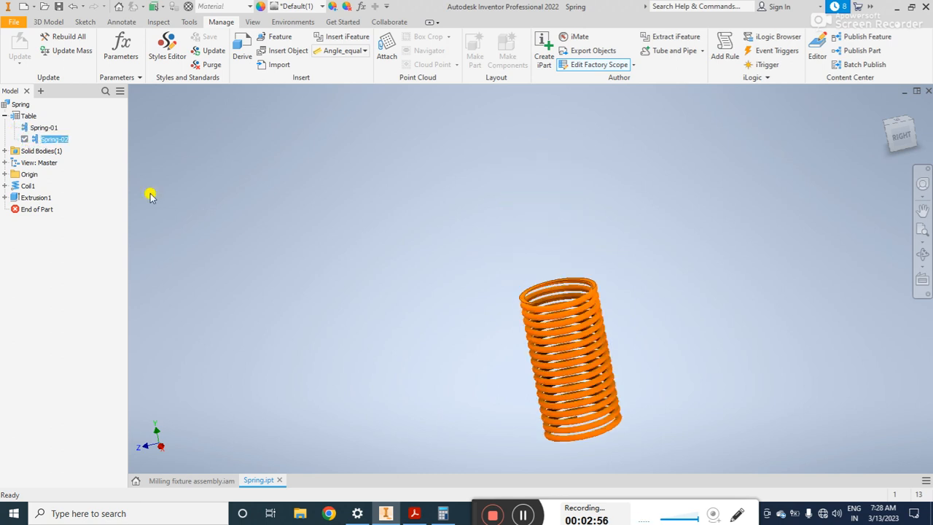
Save the spring part with its iPart table and close it to return to the milling fixture assembly
scroll(538, 384, down, 3)
scroll(444, 320, up, 4)
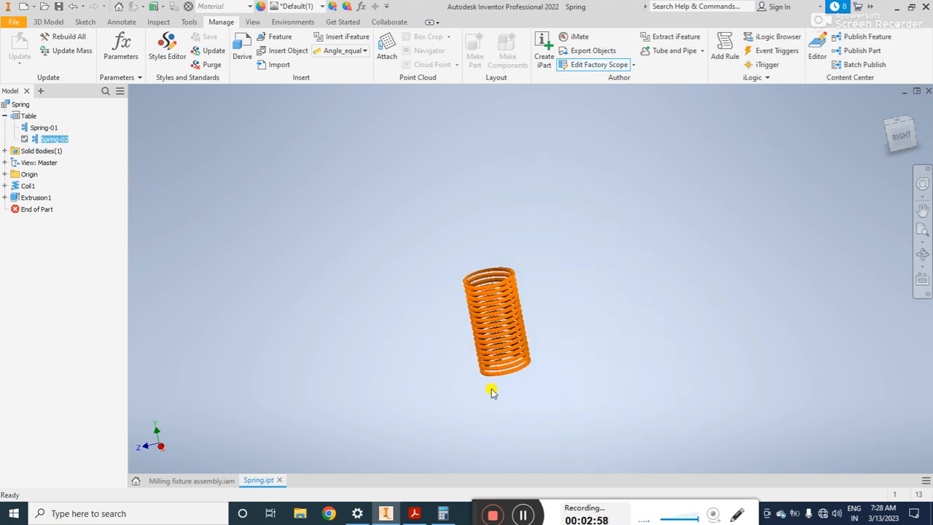
scroll(495, 394, down, 1)
shift+middle_drag(602, 323, 536, 324)
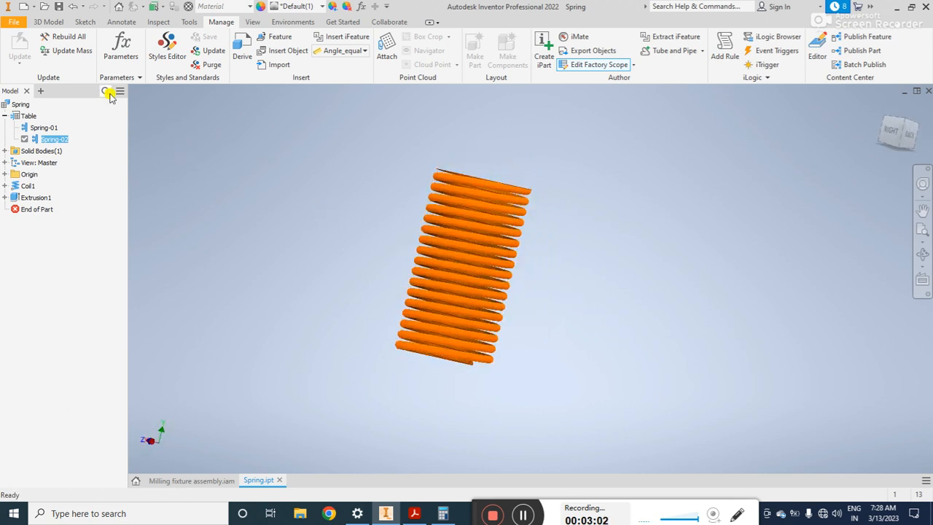
click(58, 6)
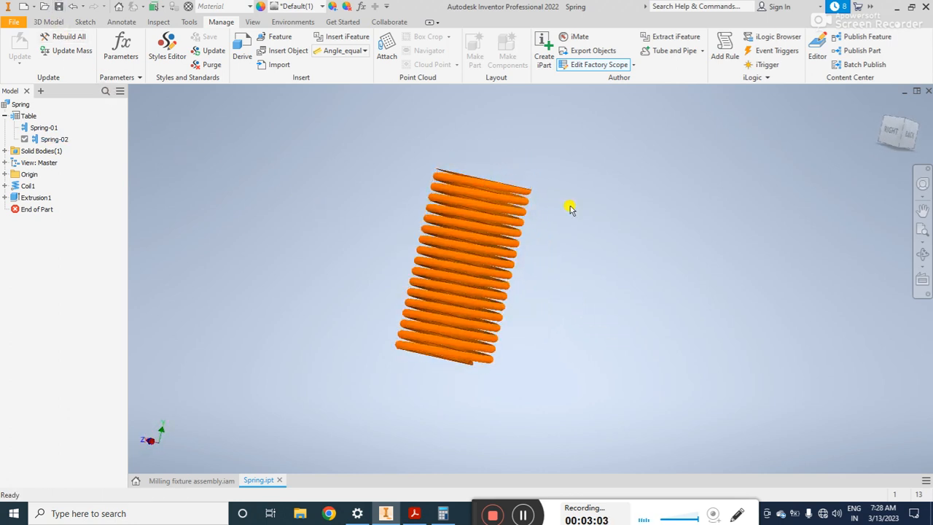
click(926, 90)
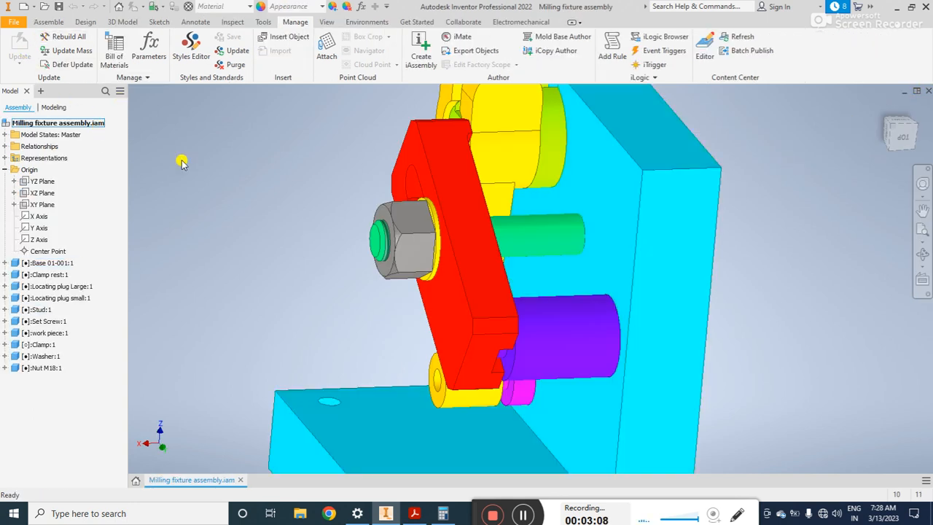
Place one Spring iPart, member Spring-02, in the open space beside the base of the milling fixture assembly
scroll(343, 261, up, 3)
shift+middle_drag(423, 268, 402, 274)
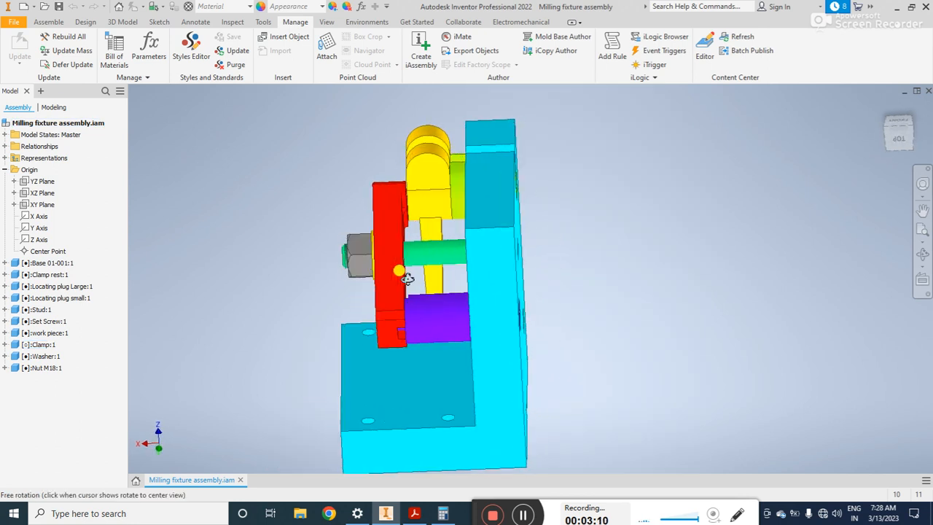
click(48, 22)
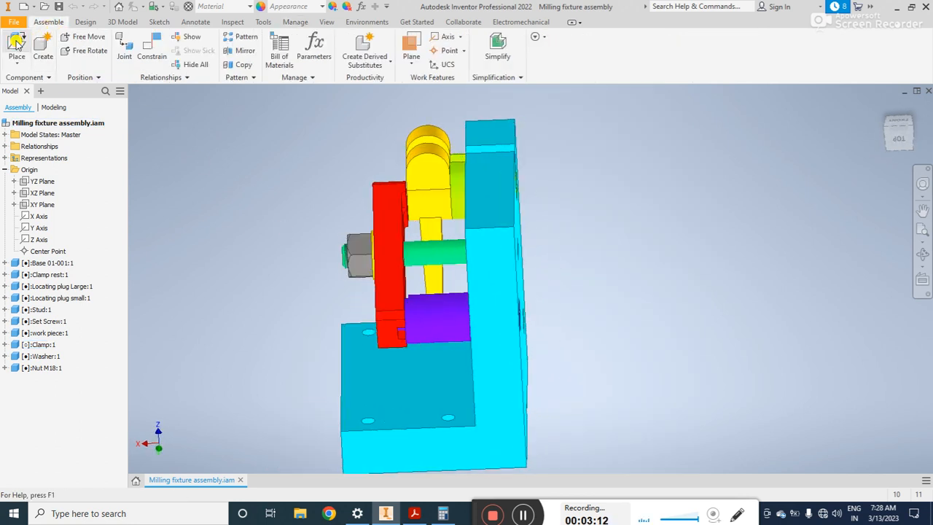
click(17, 45)
click(418, 263)
scroll(408, 267, down, 3)
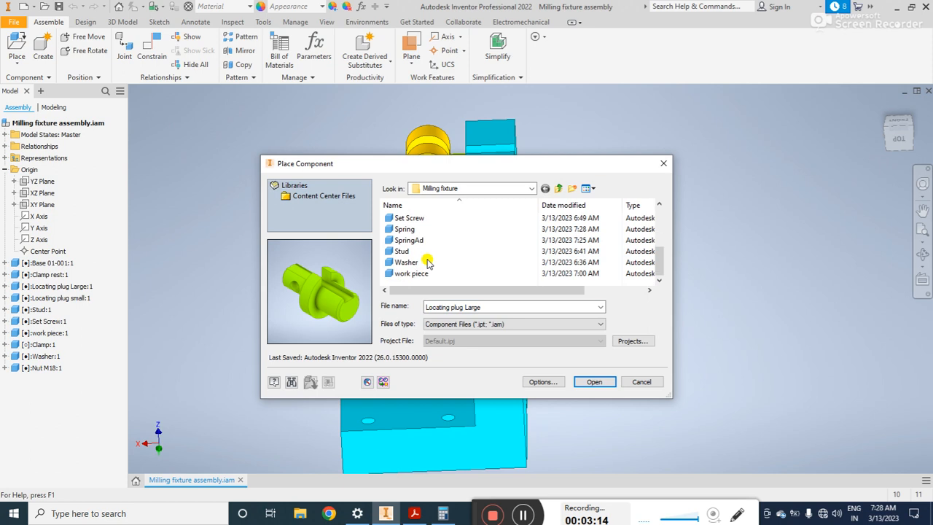
scroll(410, 267, up, 2)
click(410, 273)
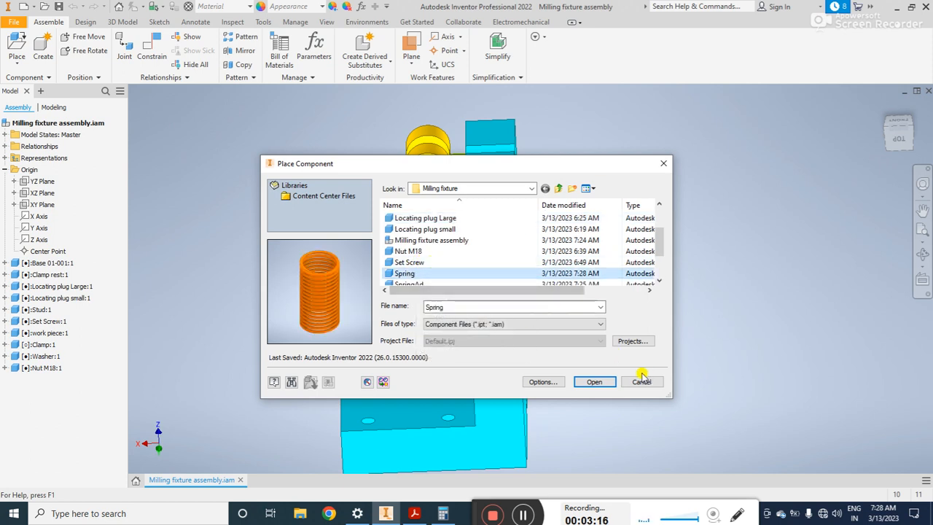
click(594, 382)
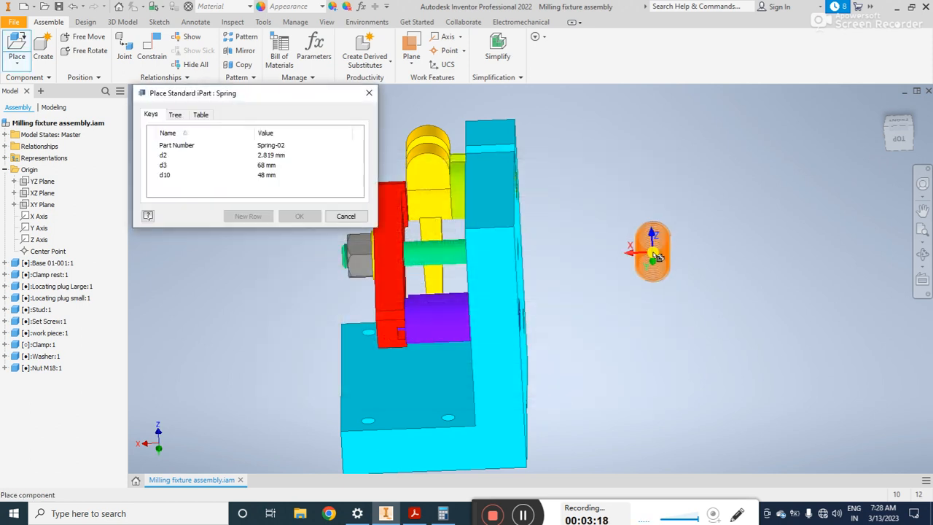
click(661, 262)
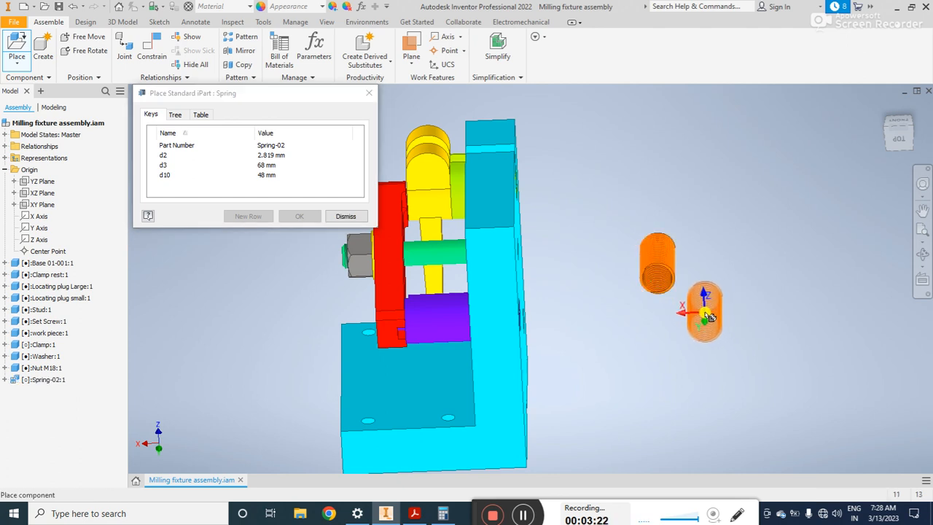
key(Escape)
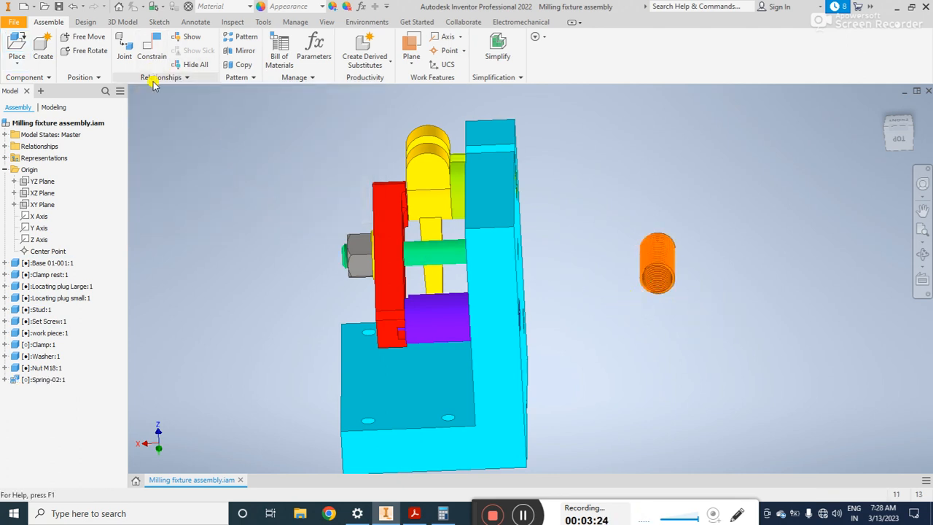
Mate the spring's origin Y axis to the stud's centre axis with 0 mm offset
click(4, 380)
click(16, 403)
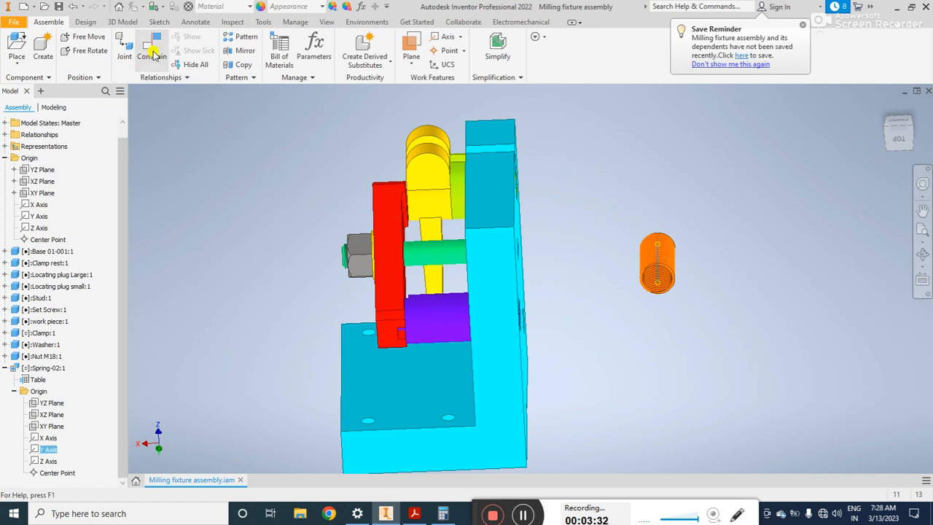
click(153, 53)
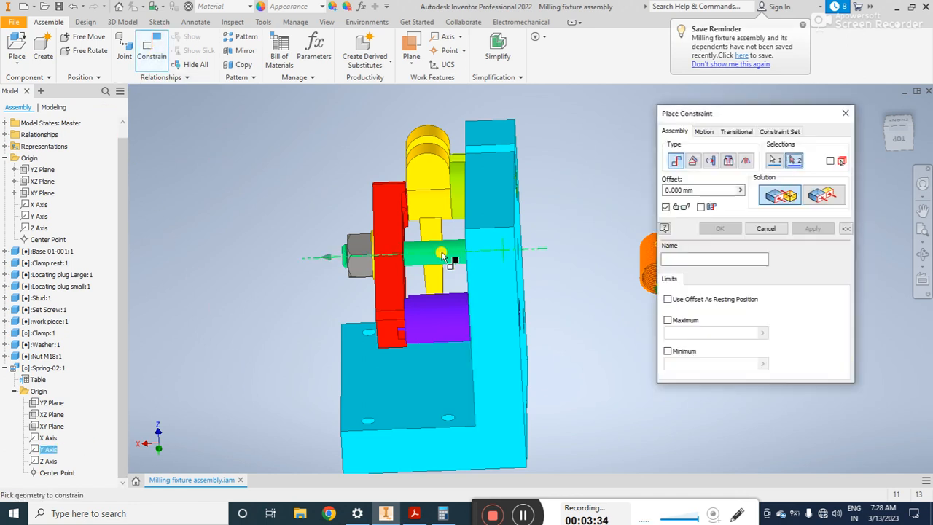
scroll(373, 273, up, 2)
scroll(416, 266, down, 3)
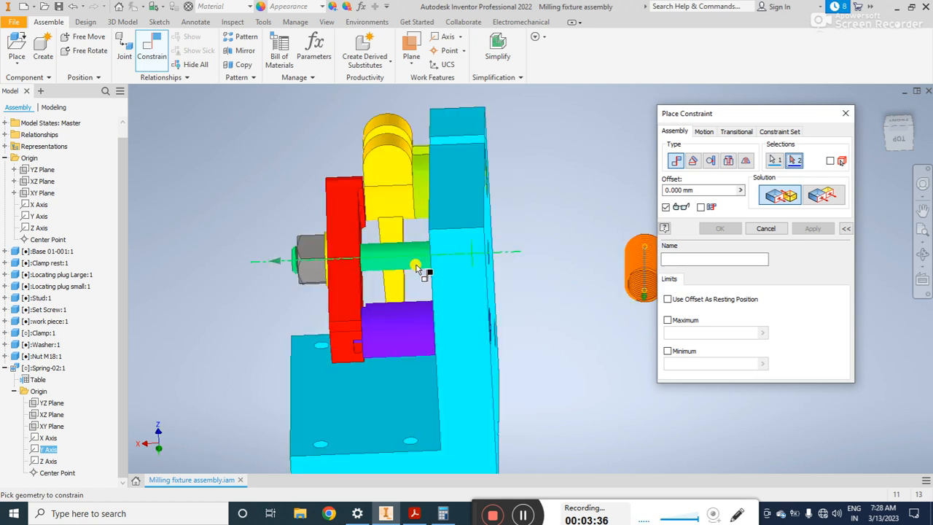
click(416, 260)
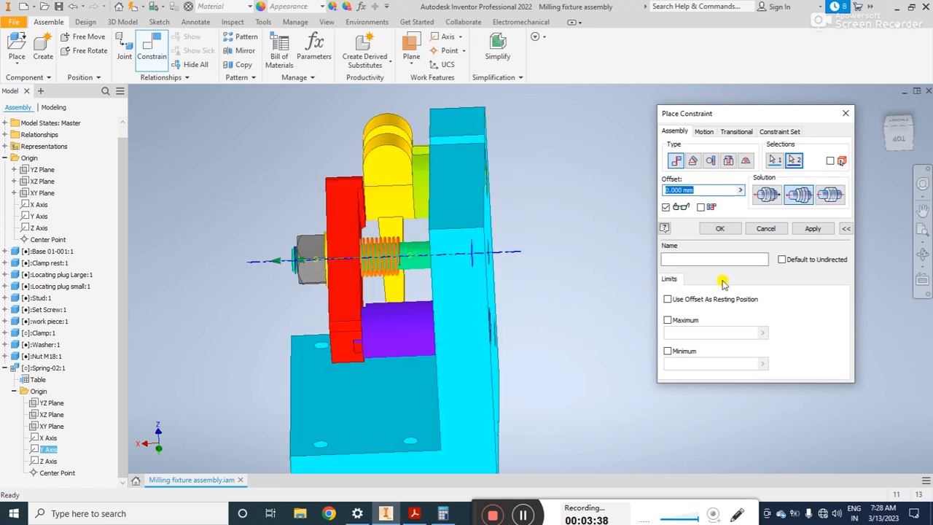
click(813, 228)
Mate the spring's flat end face to the base's vertical wall face around the stud with 0 mm offset
scroll(406, 251, down, 4)
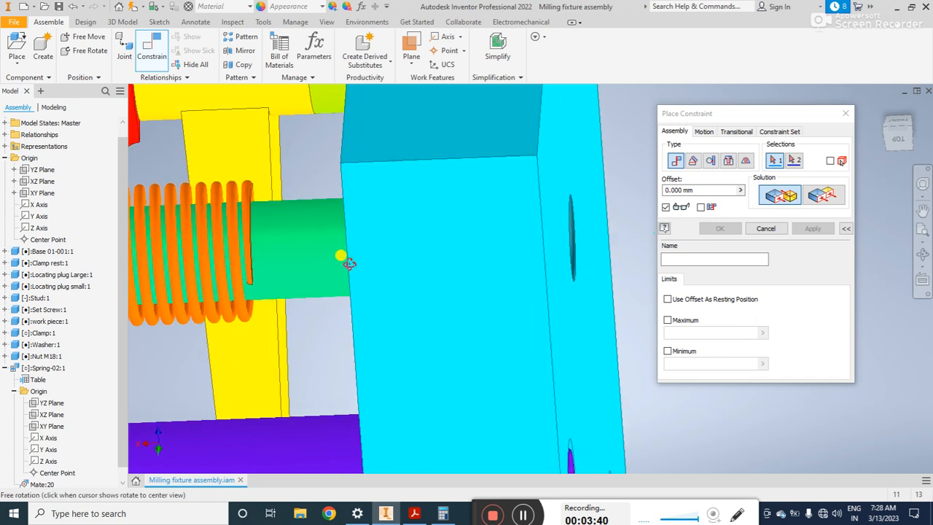
shift+middle_drag(341, 255, 285, 257)
scroll(236, 259, down, 4)
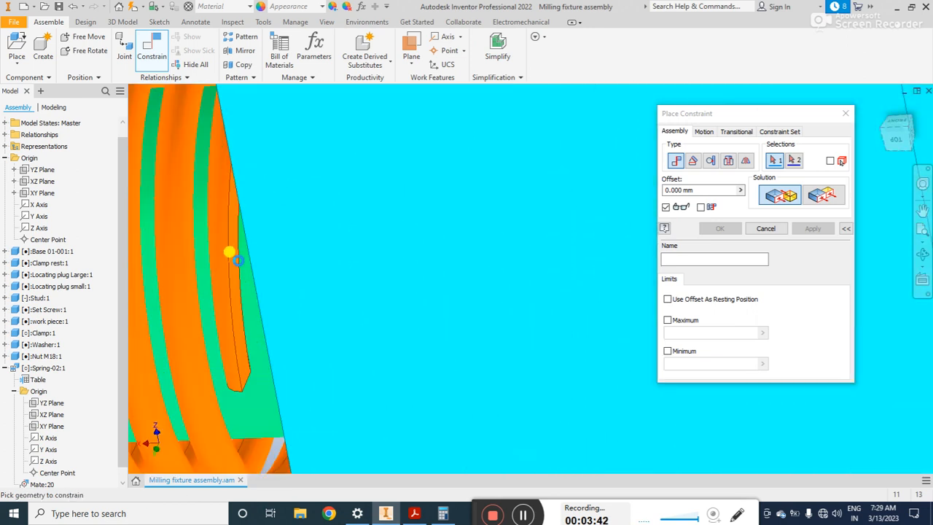
click(230, 277)
scroll(241, 292, up, 4)
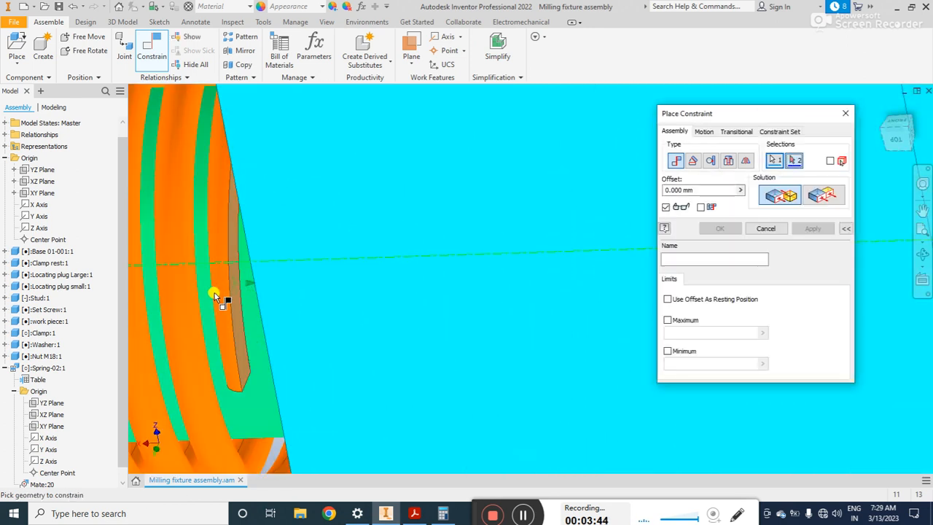
shift+middle_drag(268, 299, 306, 292)
click(514, 330)
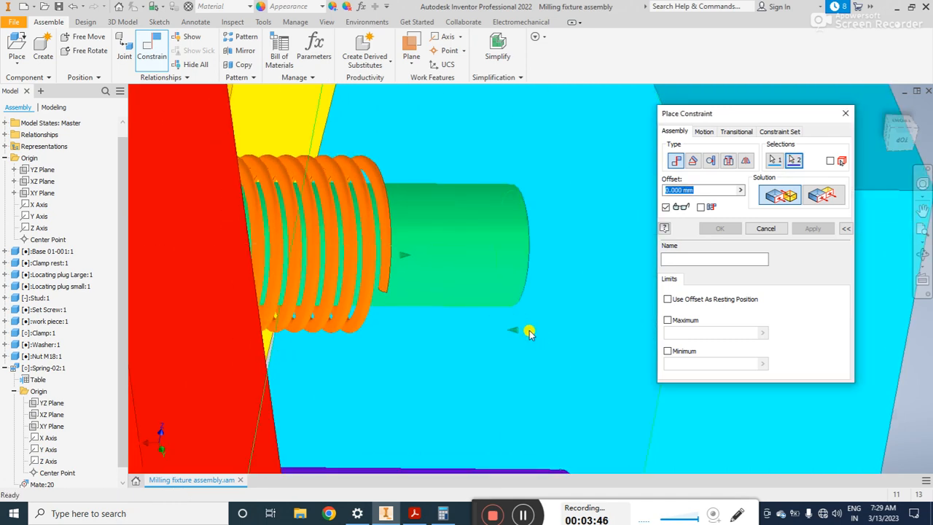
click(813, 228)
Add a 0-degree directed angle constraint between the spring's YZ plane and the base's narrow side face
scroll(546, 304, up, 4)
shift+middle_drag(545, 304, 470, 290)
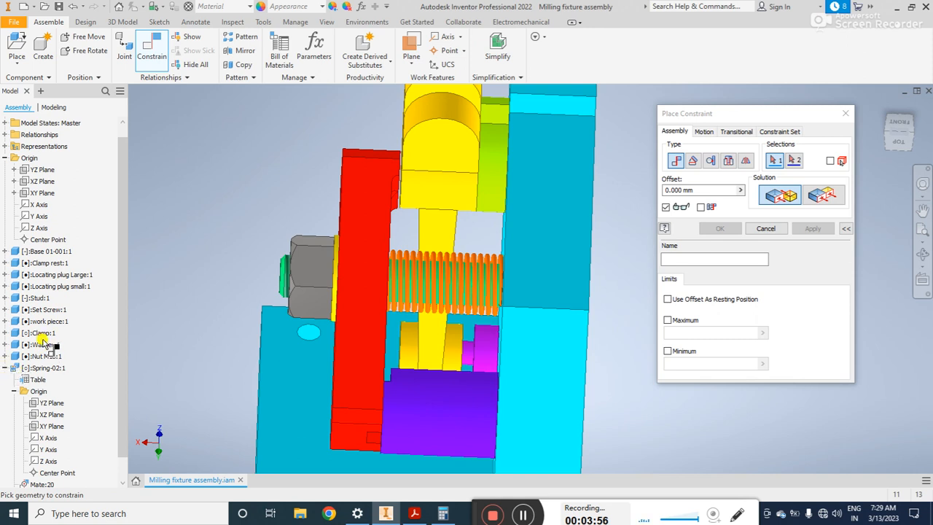
scroll(42, 339, down, 1)
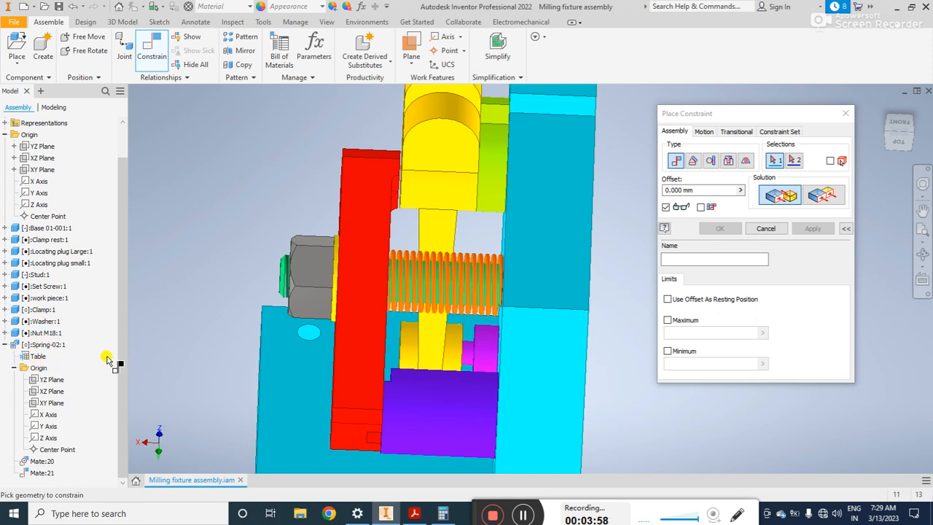
click(48, 380)
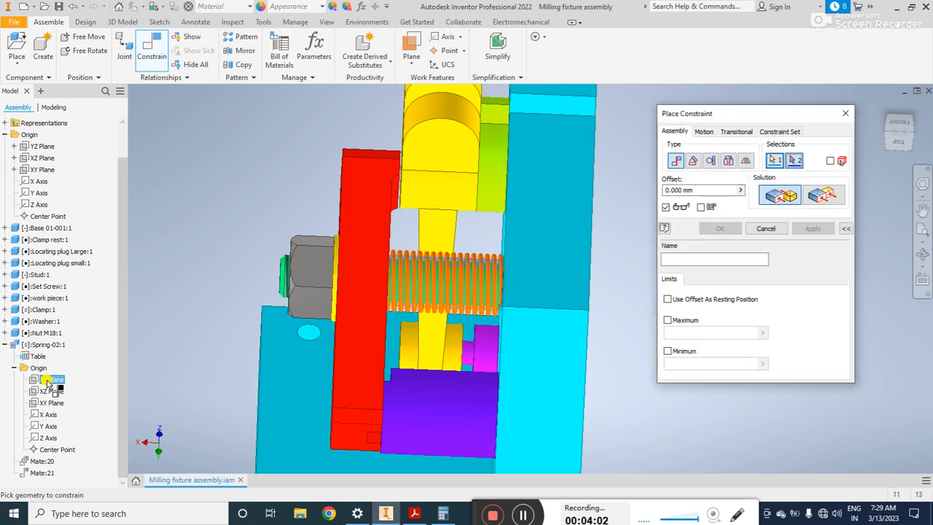
key(F6)
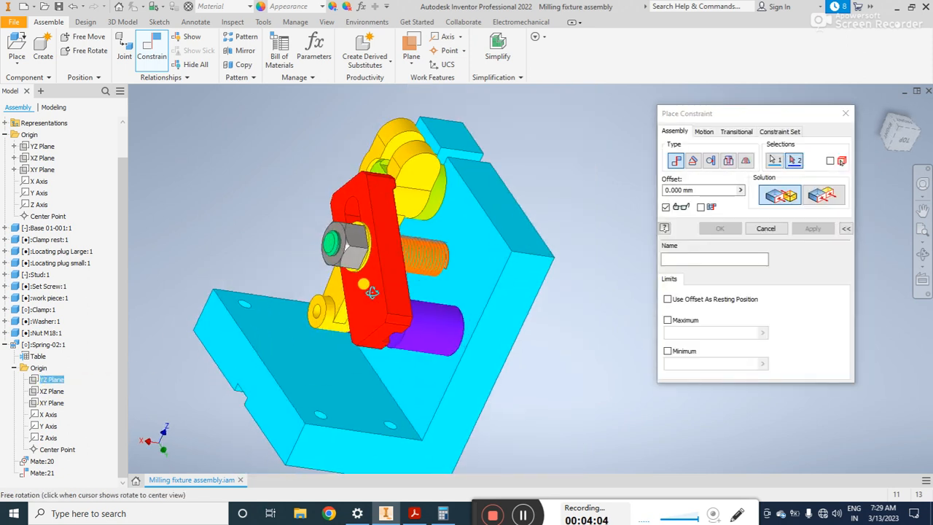
click(692, 160)
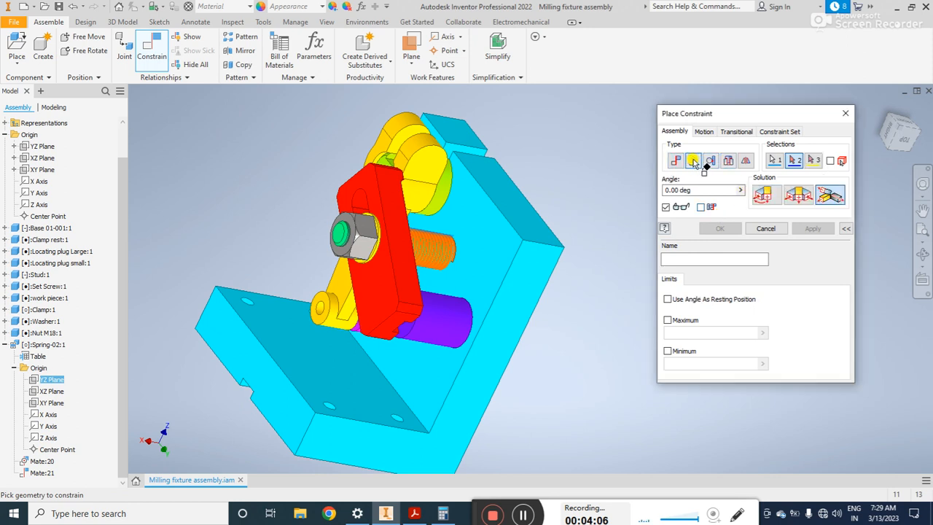
click(765, 199)
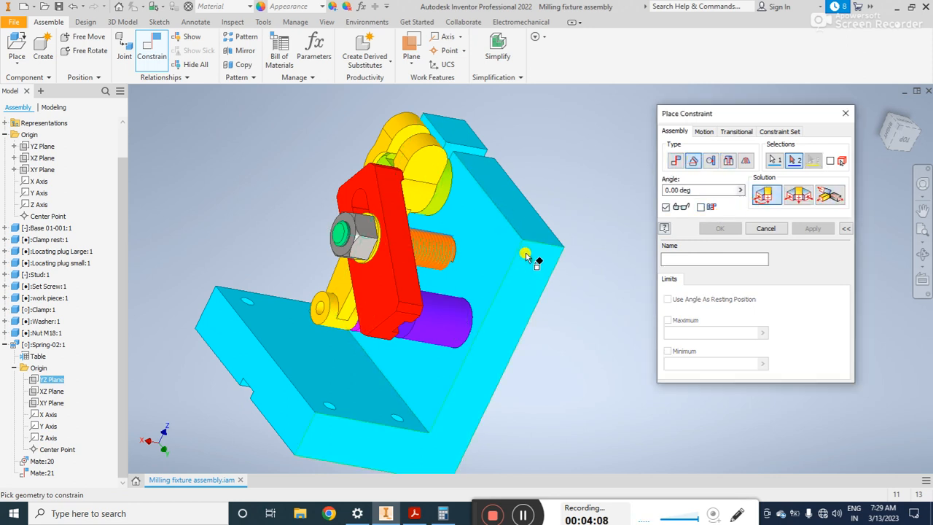
click(518, 285)
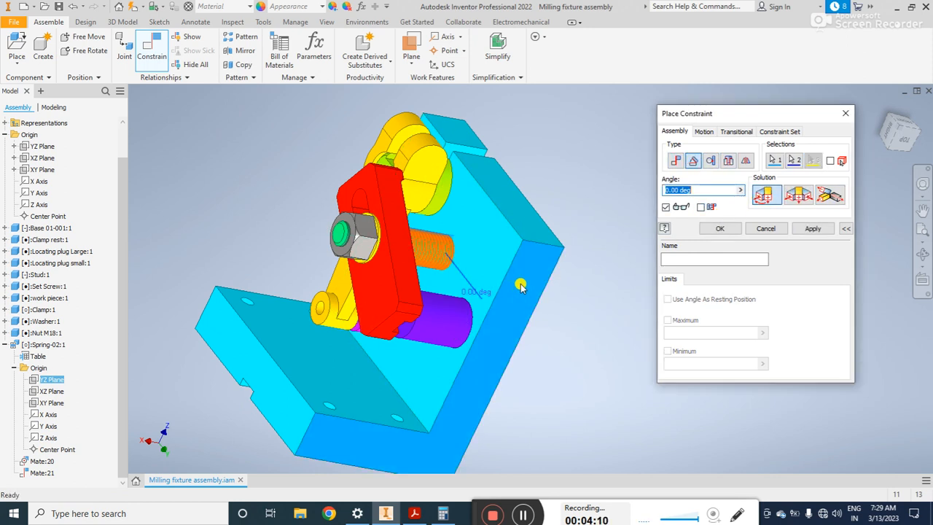
click(721, 228)
Examine the spring's fit between the clamp and base from several angles and return to the home view
shift+middle_drag(618, 283, 474, 319)
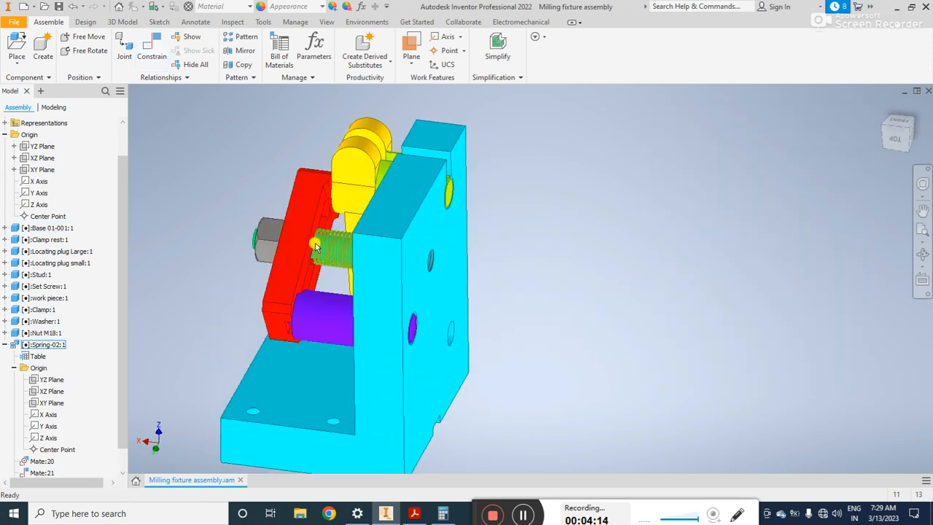
shift+middle_drag(323, 263, 506, 269)
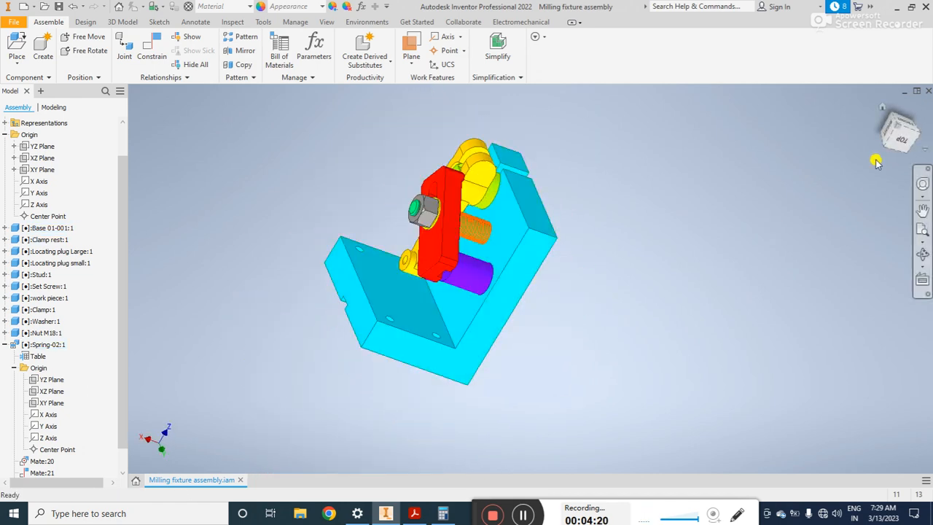
click(885, 110)
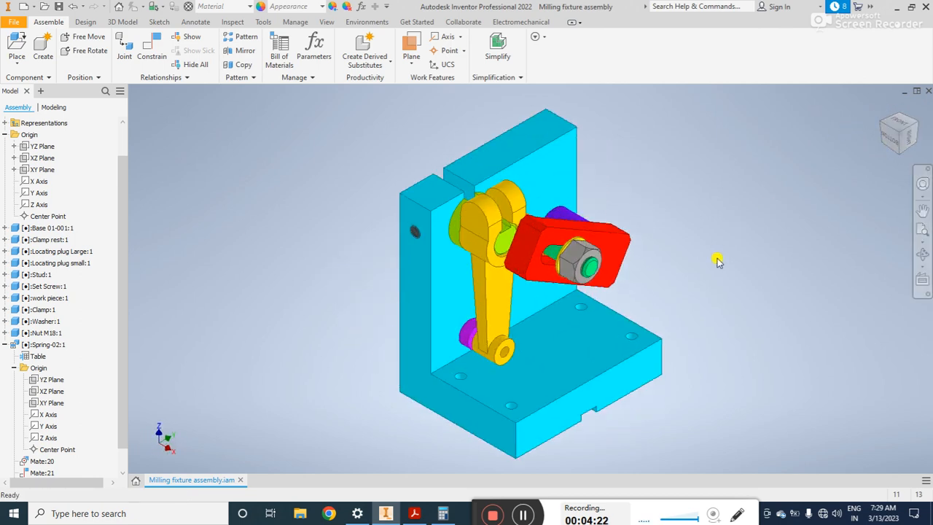
shift+middle_drag(589, 246, 442, 273)
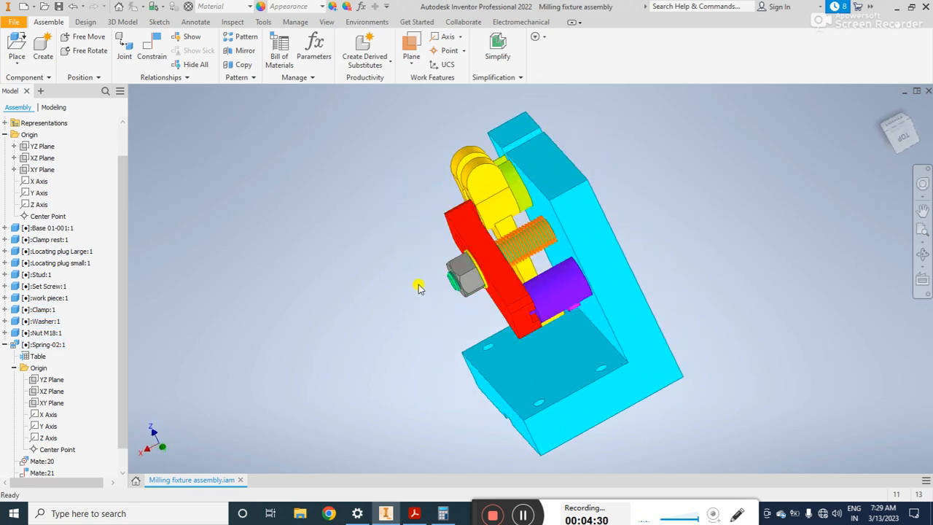
shift+middle_drag(460, 281, 524, 316)
scroll(617, 332, down, 3)
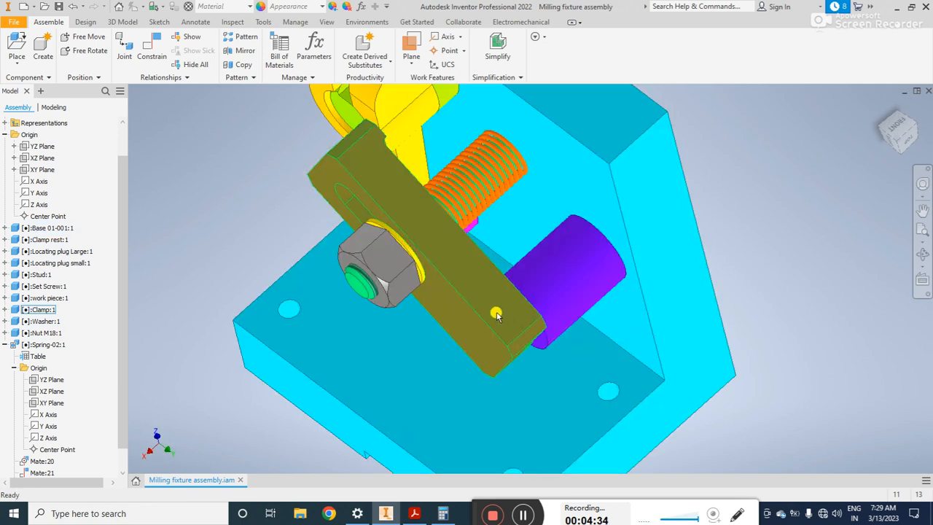
scroll(497, 314, up, 3)
key(F6)
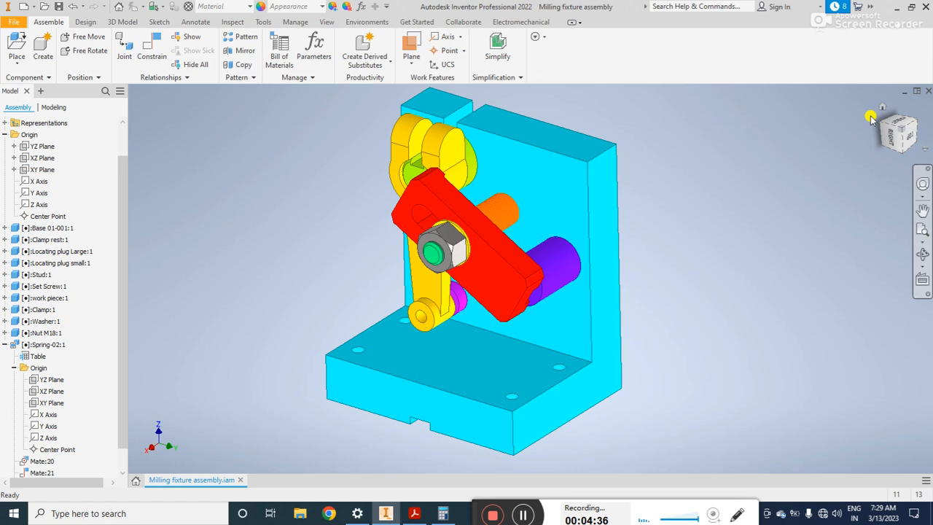
drag(882, 111, 740, 186)
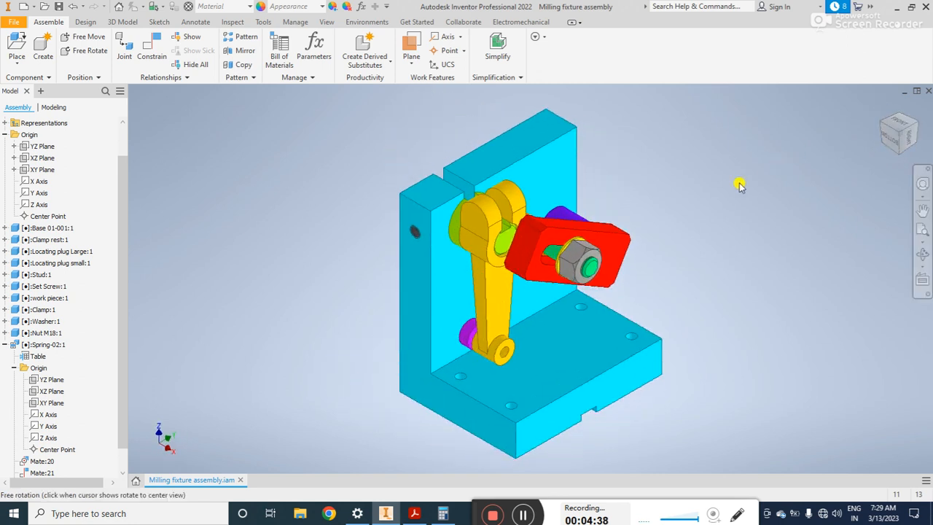